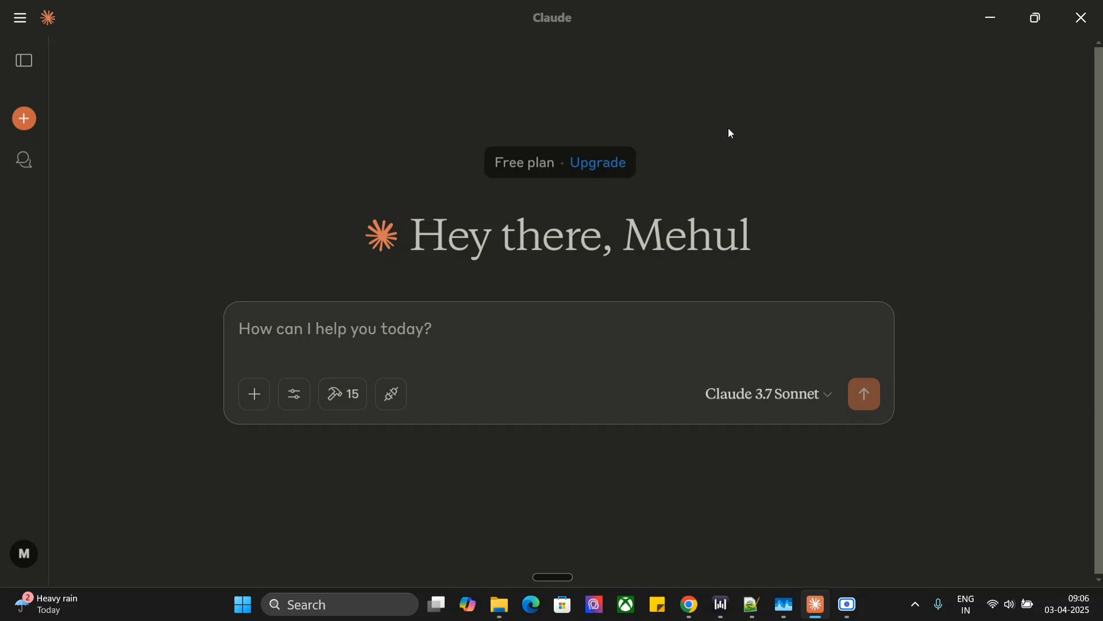
Review the list of available MCP tools provided by the playwright server, and close the list
left_click(353, 394)
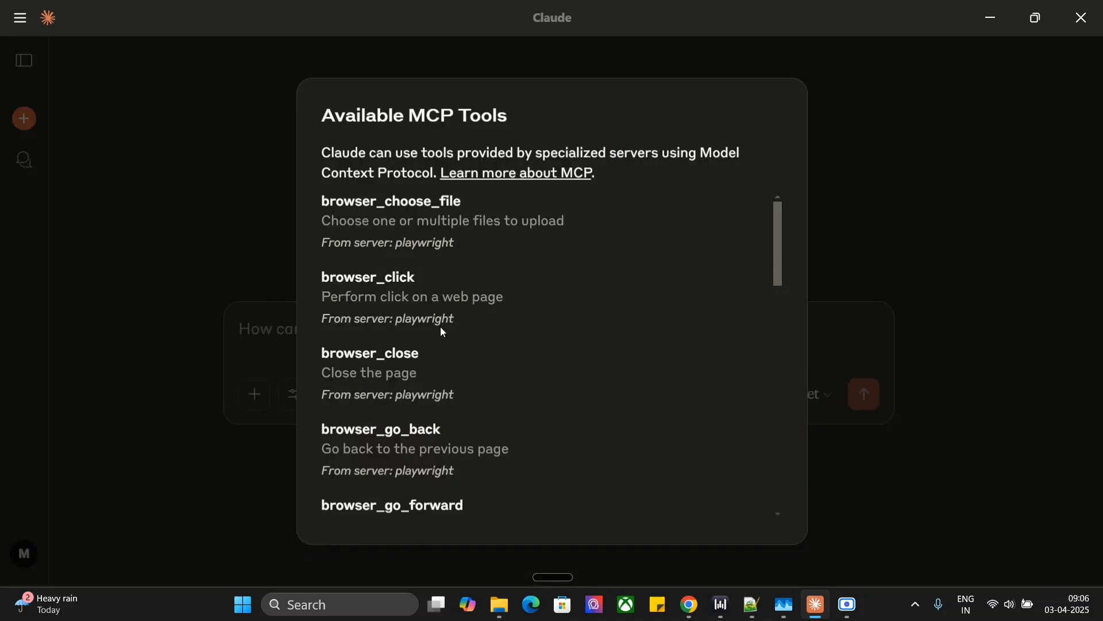
scroll(441, 315, "down", 3)
scroll(438, 293, "up", 1)
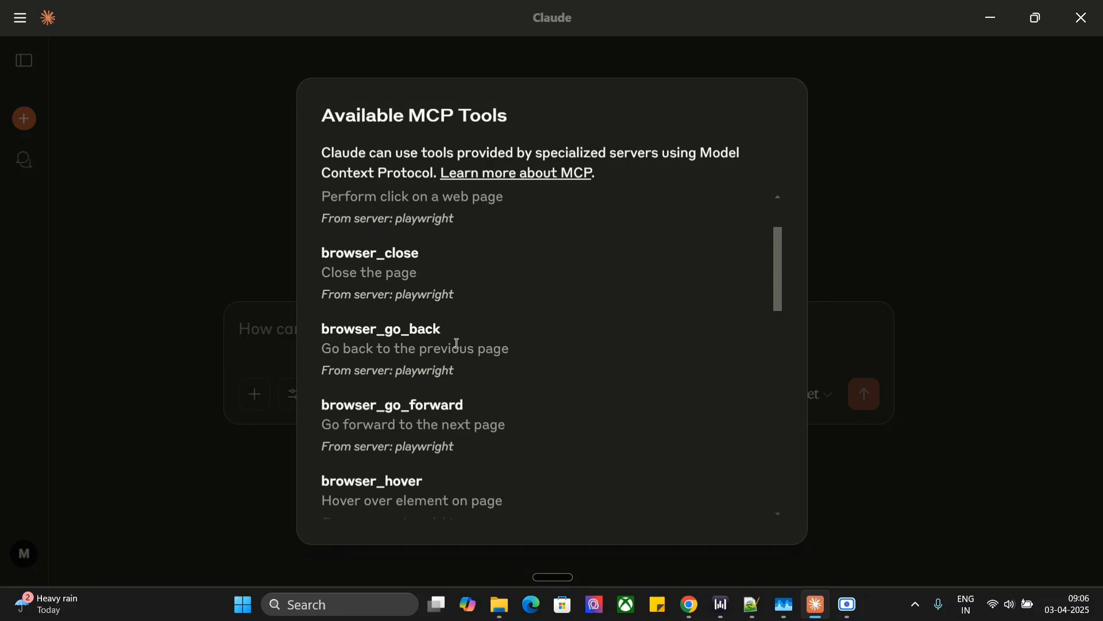
scroll(477, 357, "down", 3)
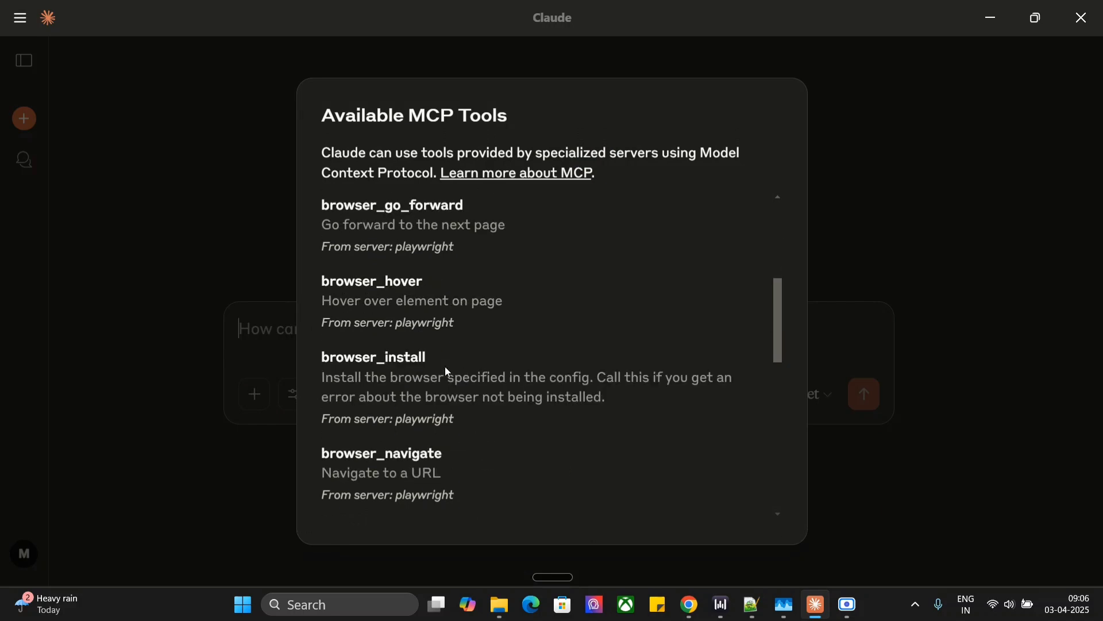
scroll(446, 368, "down", 3)
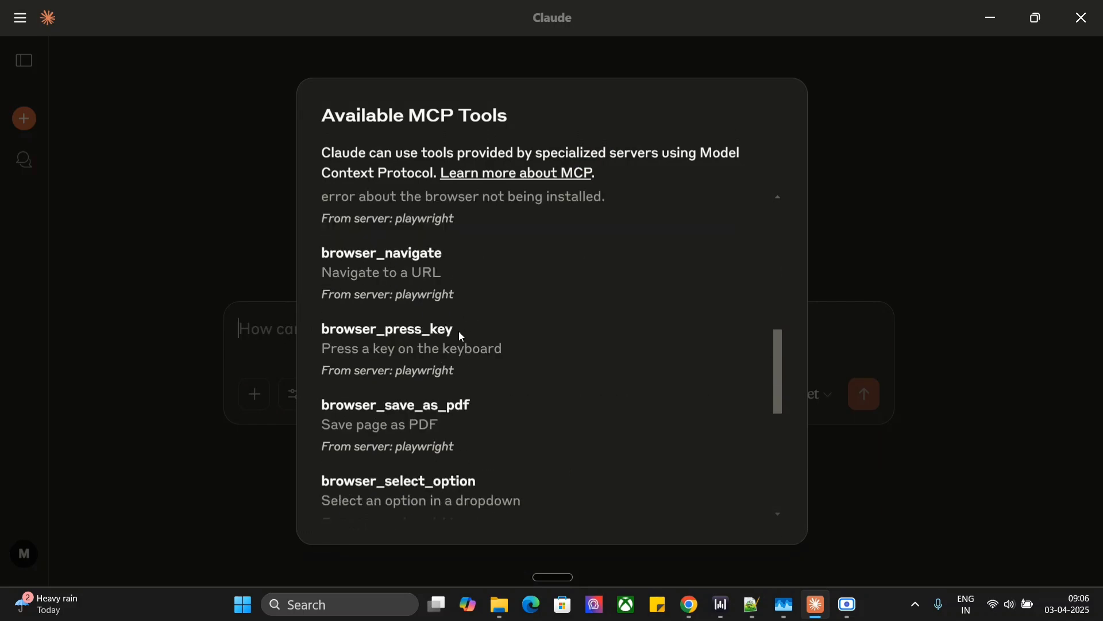
scroll(471, 342, "down", 5)
left_click(279, 352)
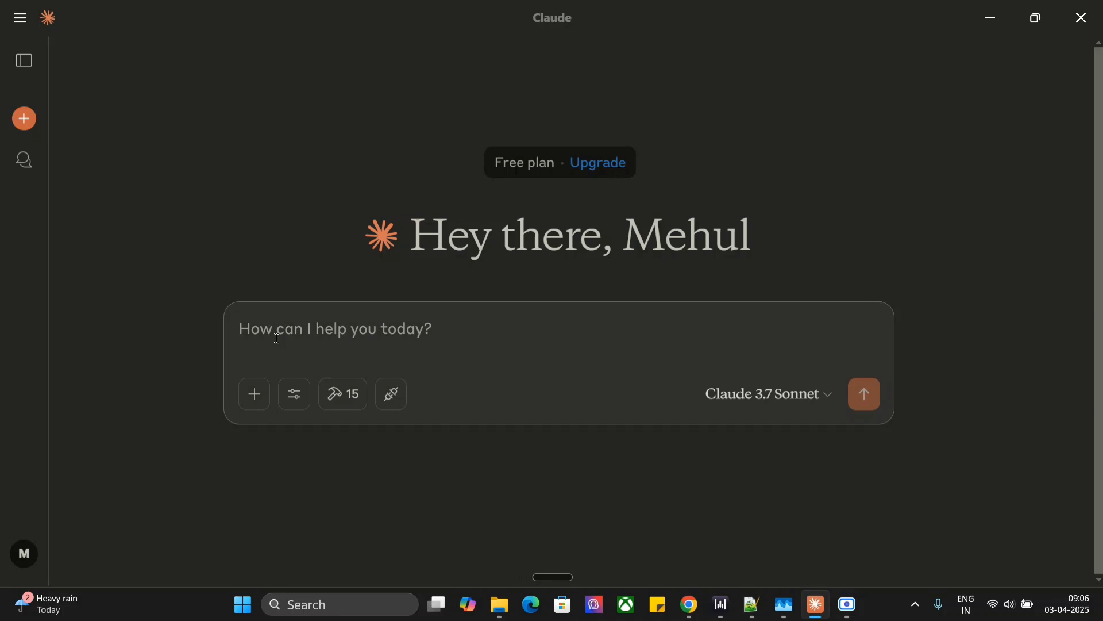
Send the prompt "Browse to the given URL and then subscribe to the author's blogs on Medium:" followed by the author's Medium about-page URL
key("ctrl+super")
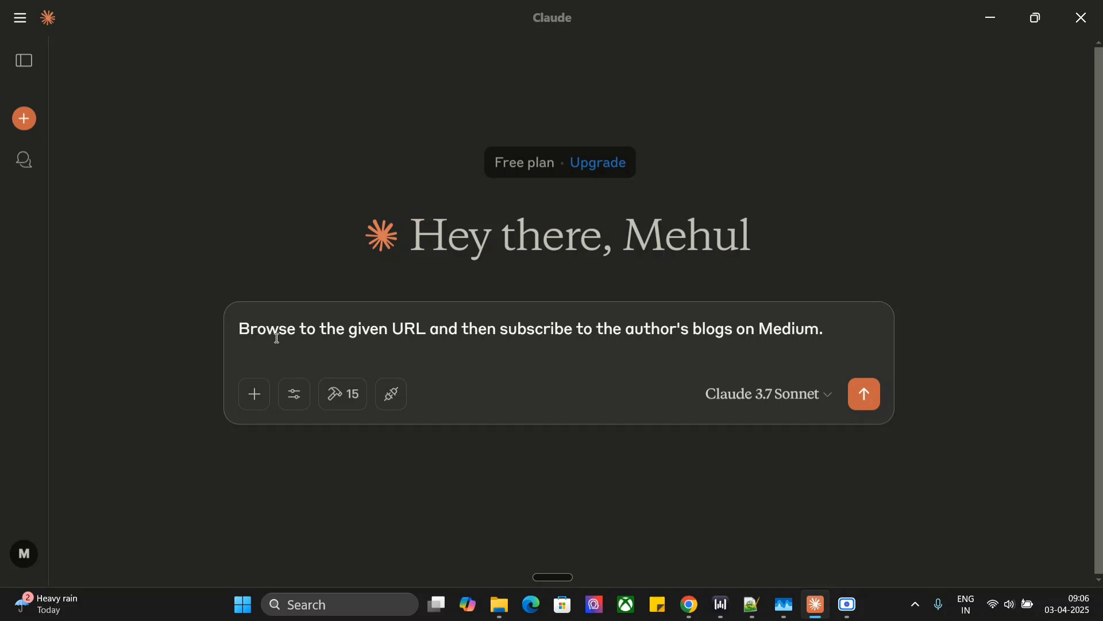
key("BackSpace")
type(":")
type("https://medium.com/@mehulgupta_7991/about")
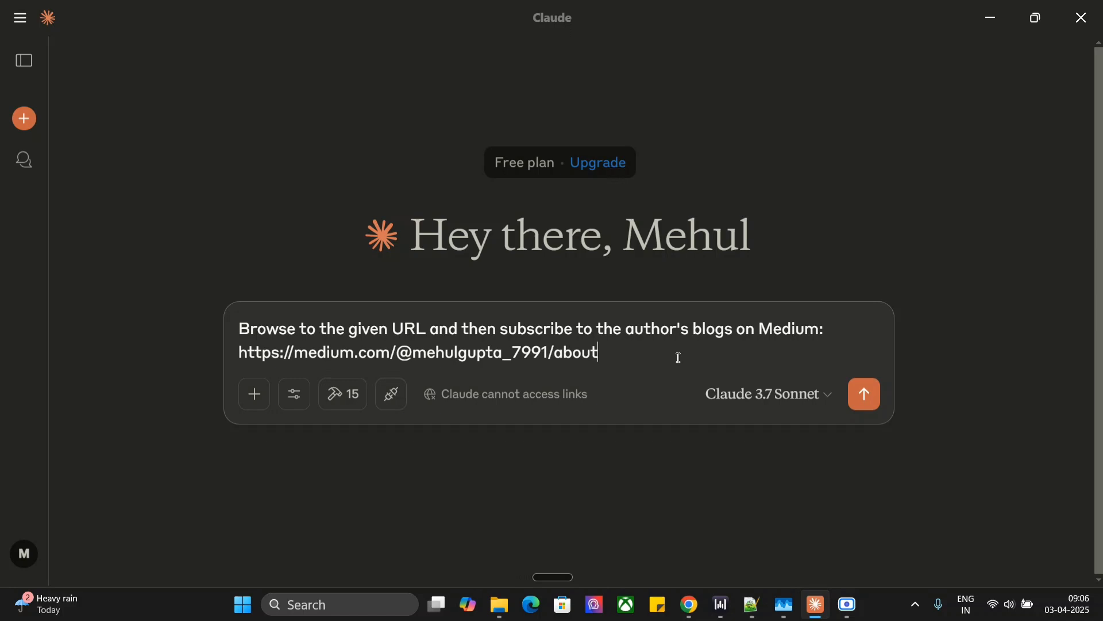
left_click(864, 395)
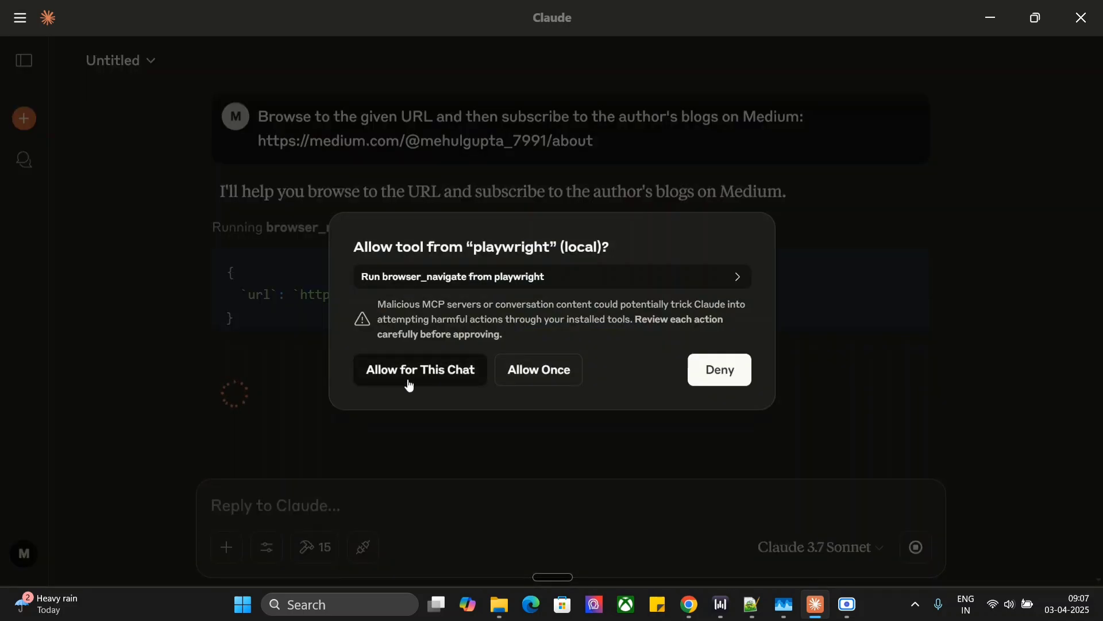
Allow the playwright browser_navigate tool for this chat and look through the opened Medium profile page down to the email subscription form
left_click(409, 371)
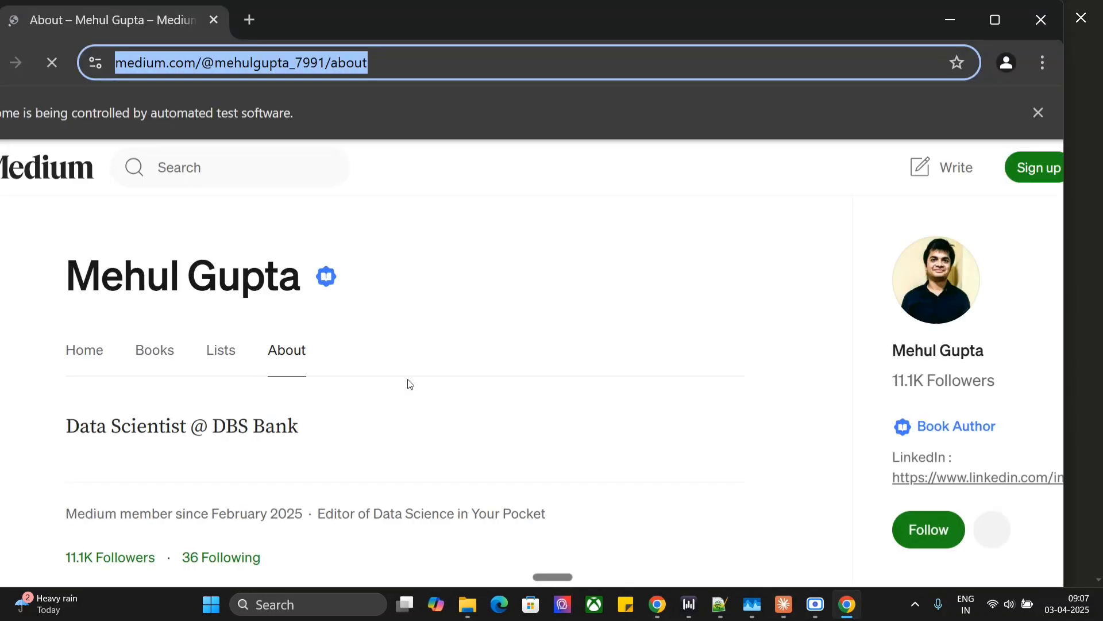
scroll(573, 416, "down", 3)
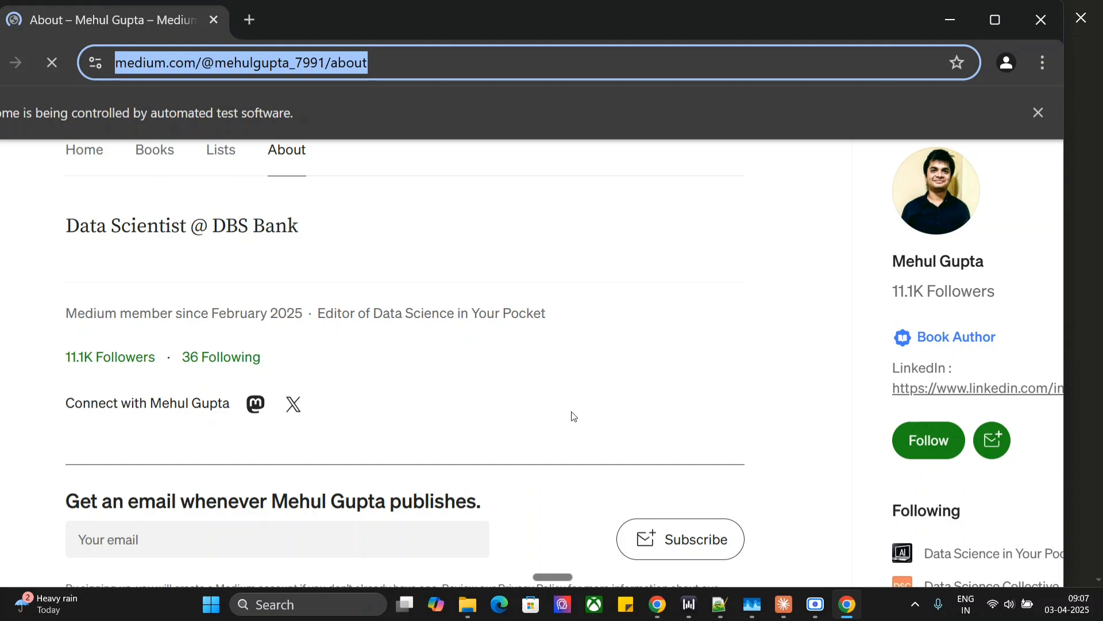
scroll(573, 416, "down", 2)
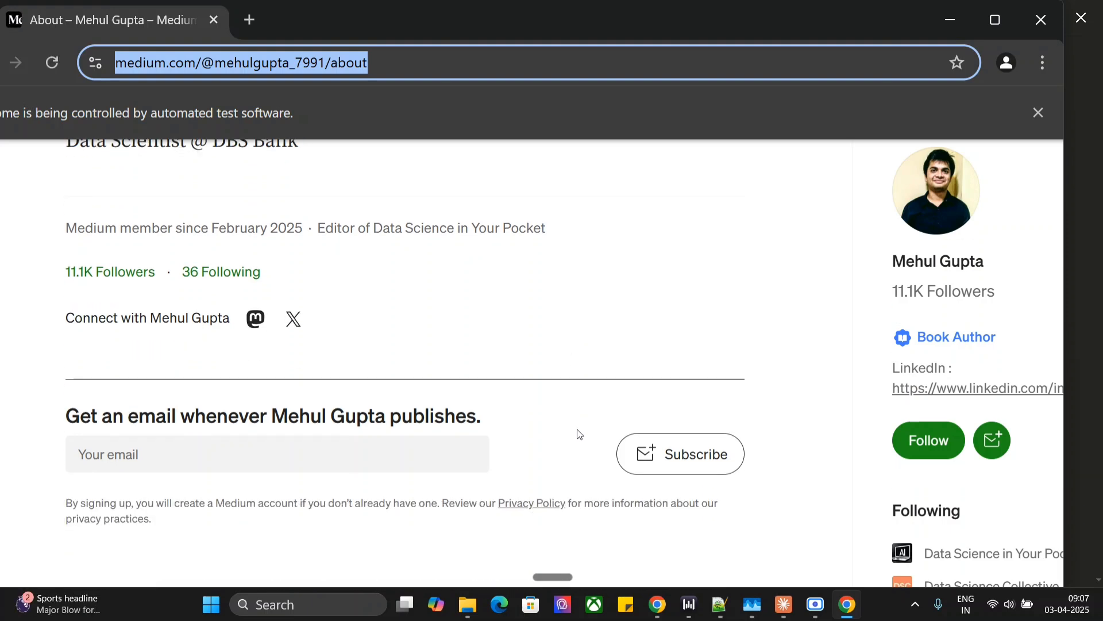
Switch to Claude, allow the playwright browser_click tool for this chat, and check the email field in the automated Chrome window
left_click(784, 604)
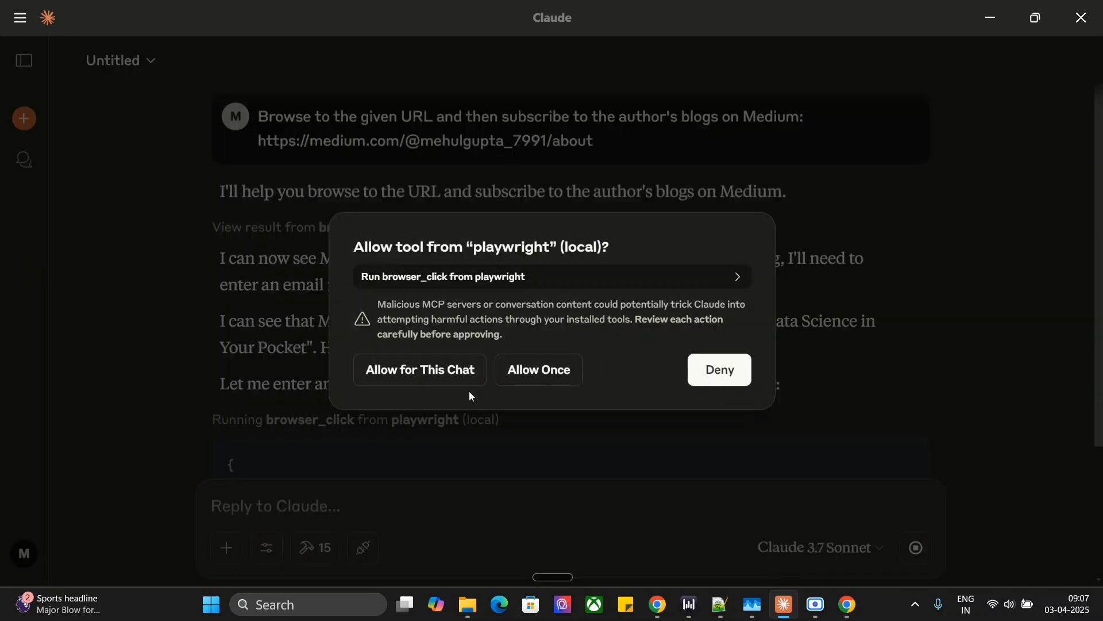
left_click(426, 368)
left_click(861, 611)
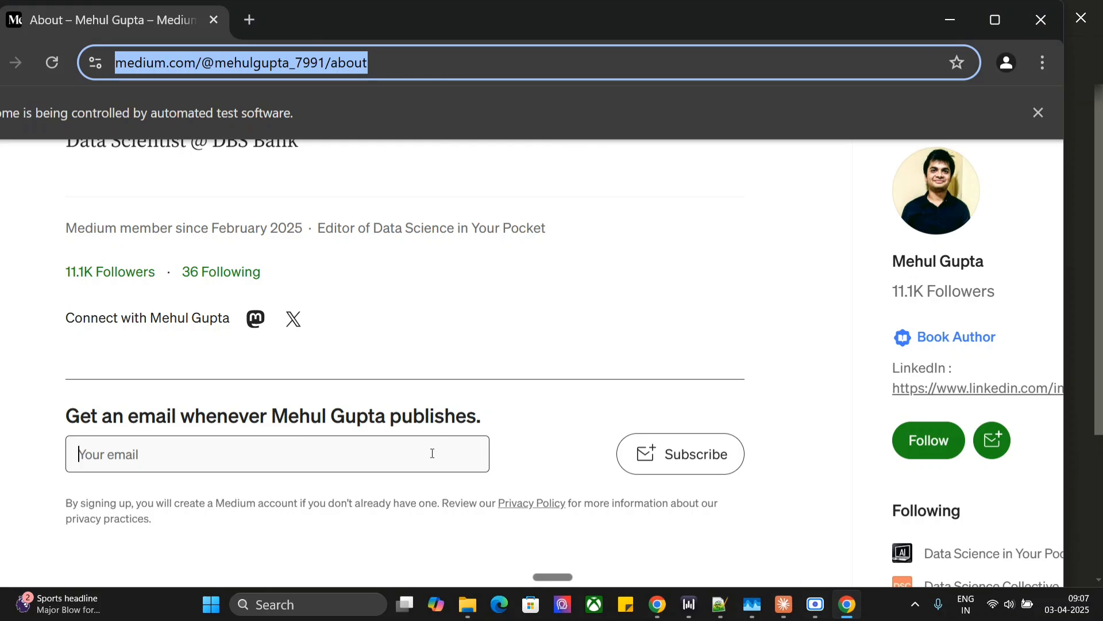
left_click(783, 605)
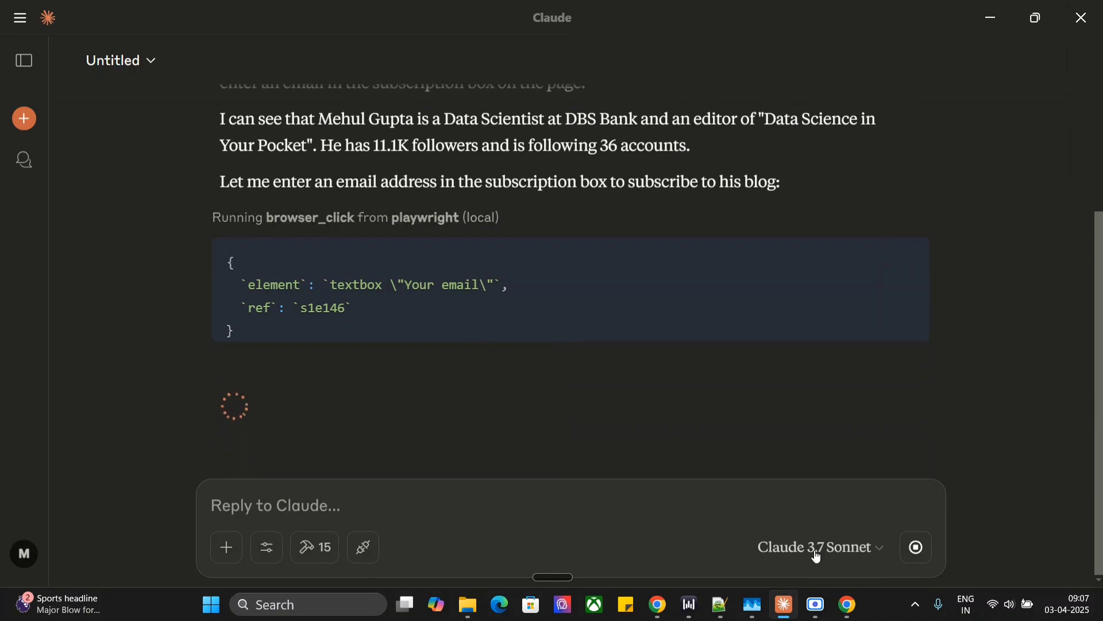
left_click(845, 609)
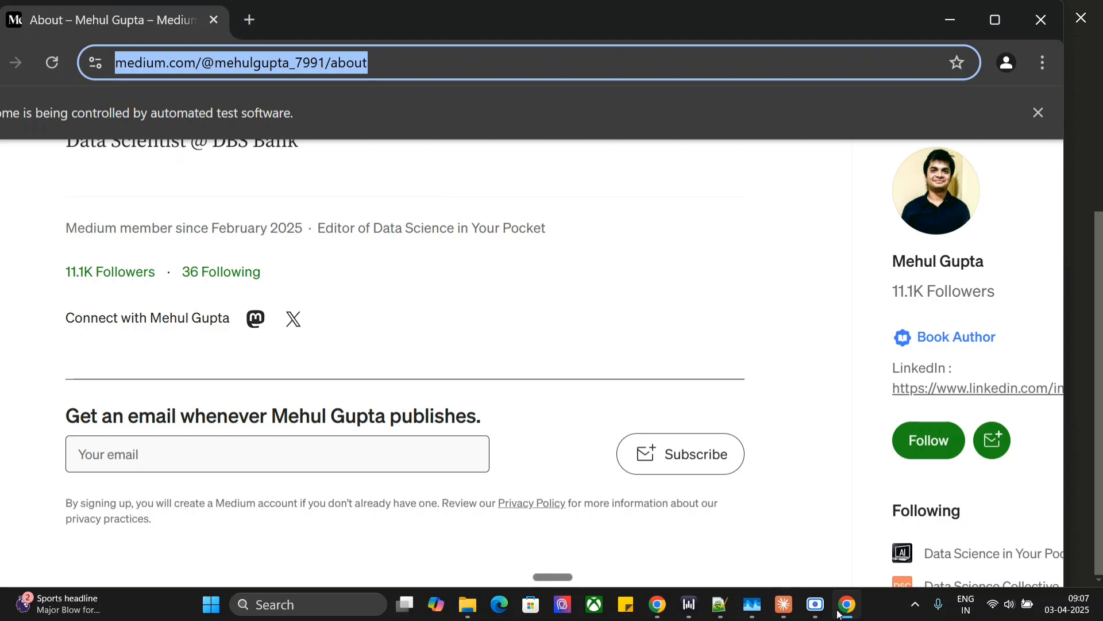
Switch to Claude, allow the playwright browser_type tool for this chat, and check the subscription form in the automated Chrome window
left_click(785, 604)
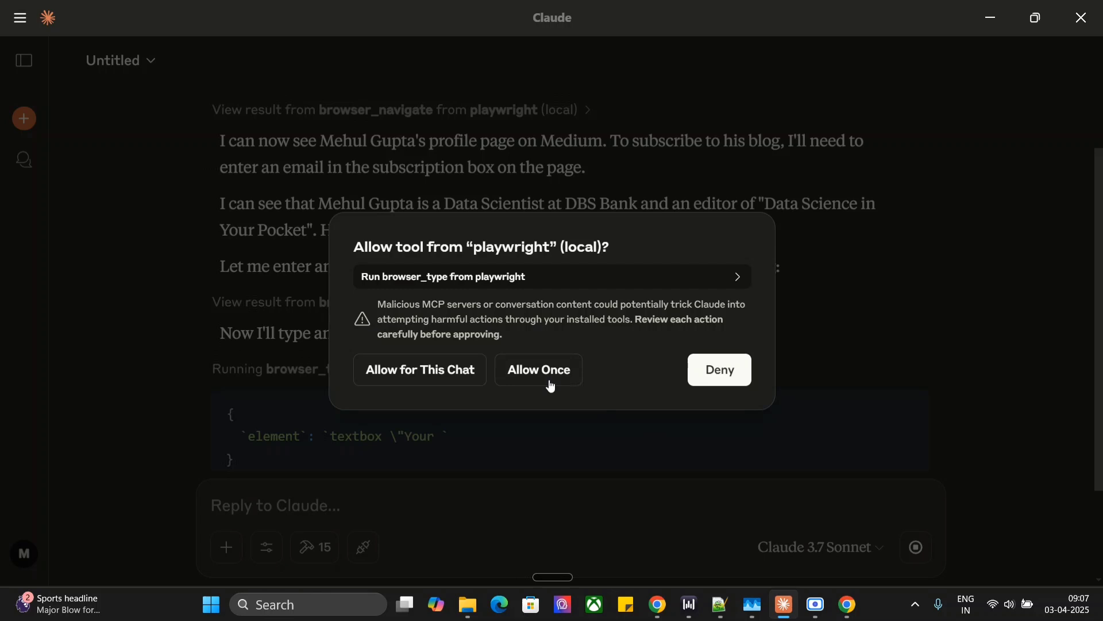
left_click(460, 377)
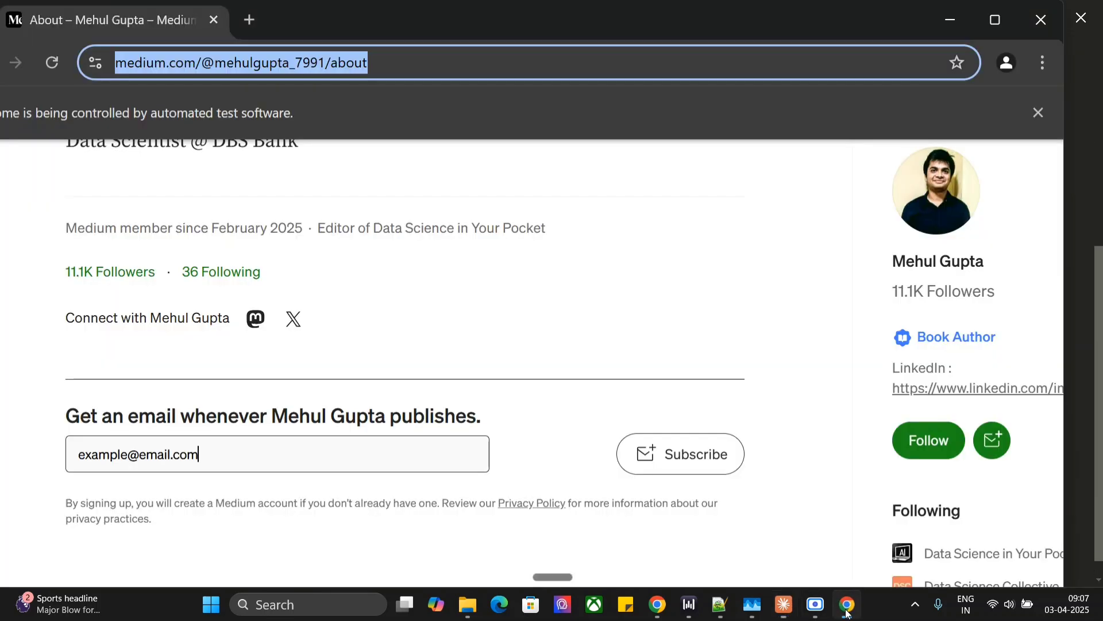
left_click(848, 604)
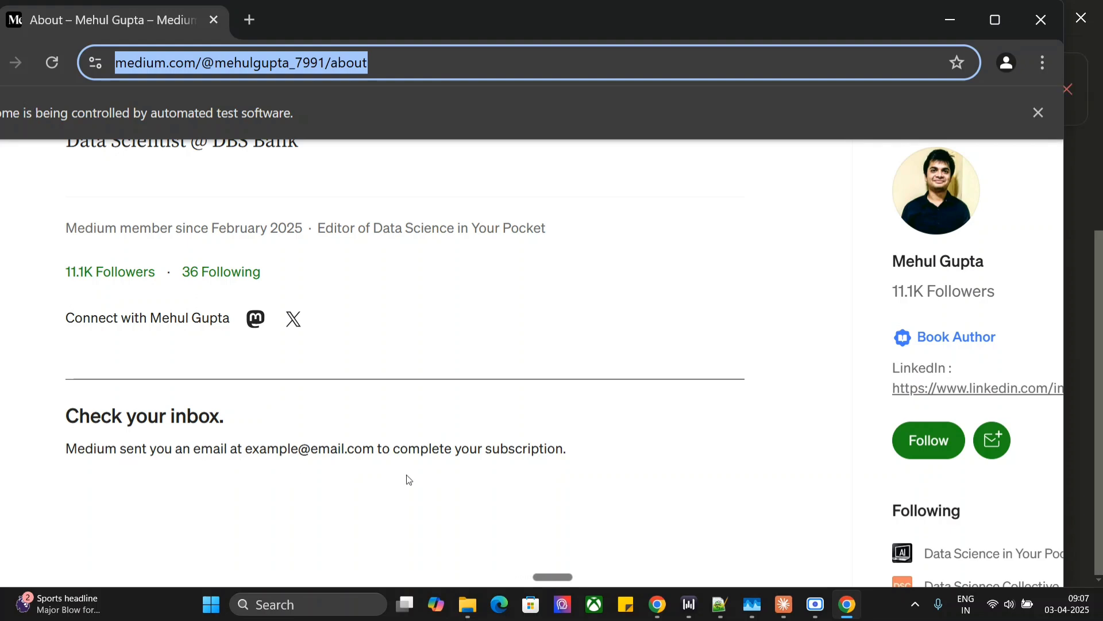
Switch back to Claude and start a new chat
left_click(784, 604)
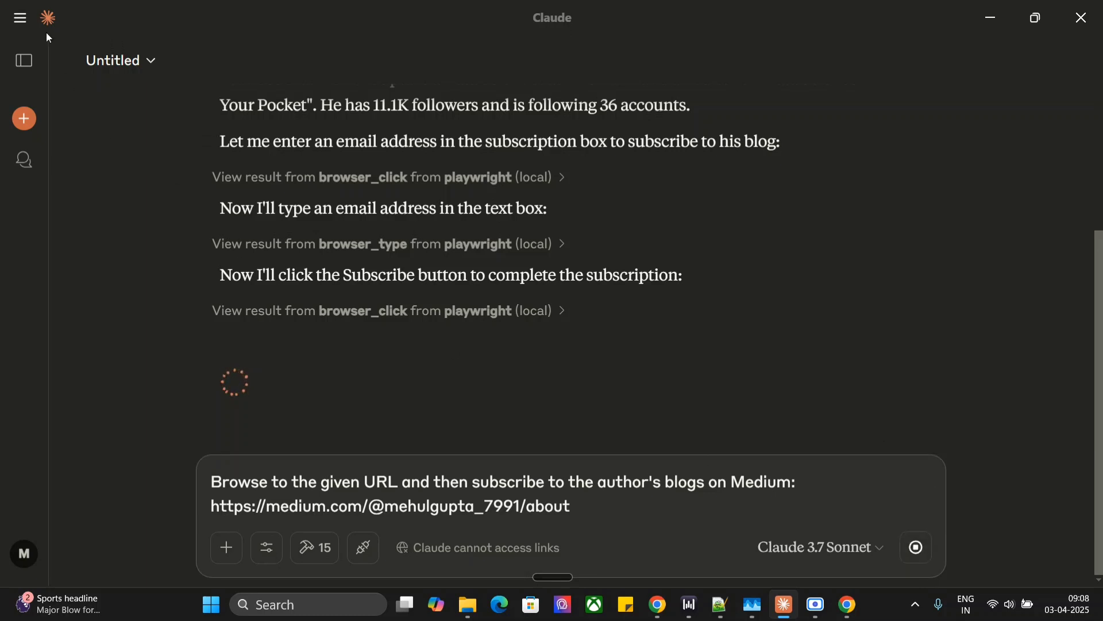
left_click(19, 18)
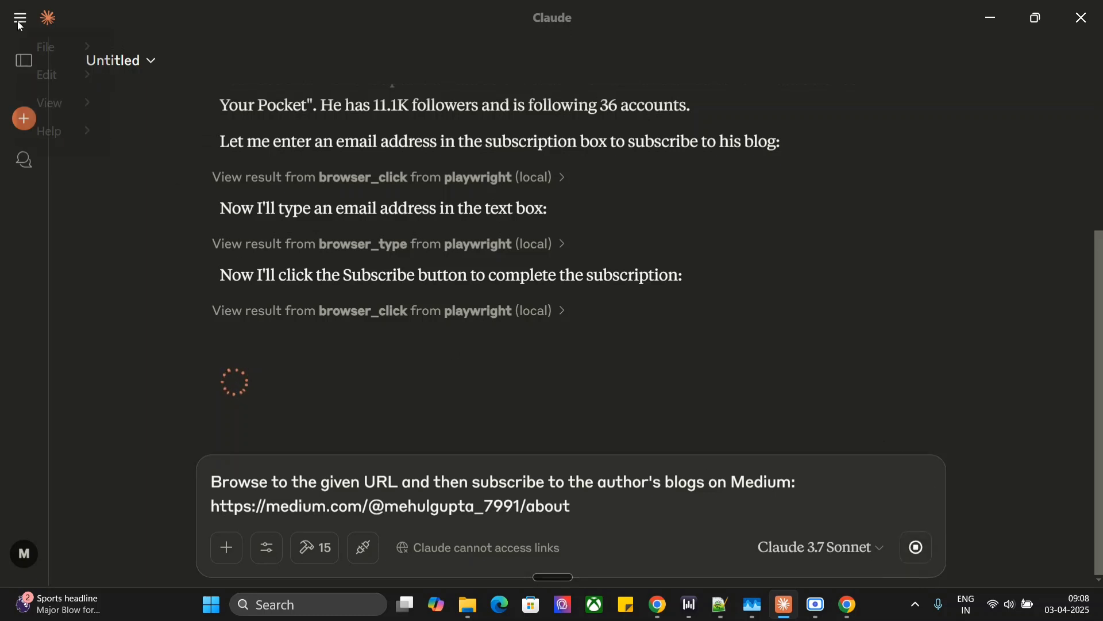
left_click(426, 38)
left_click(24, 119)
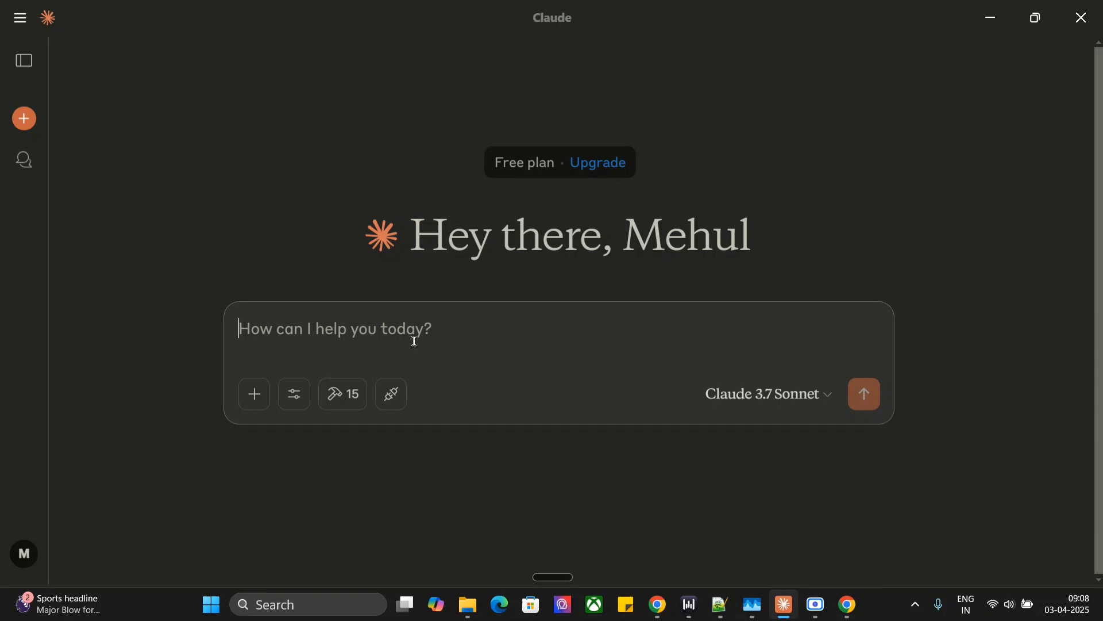
Open the developer settings and view the playwright server's command and arguments
left_click(20, 18)
mouse_move(55, 46)
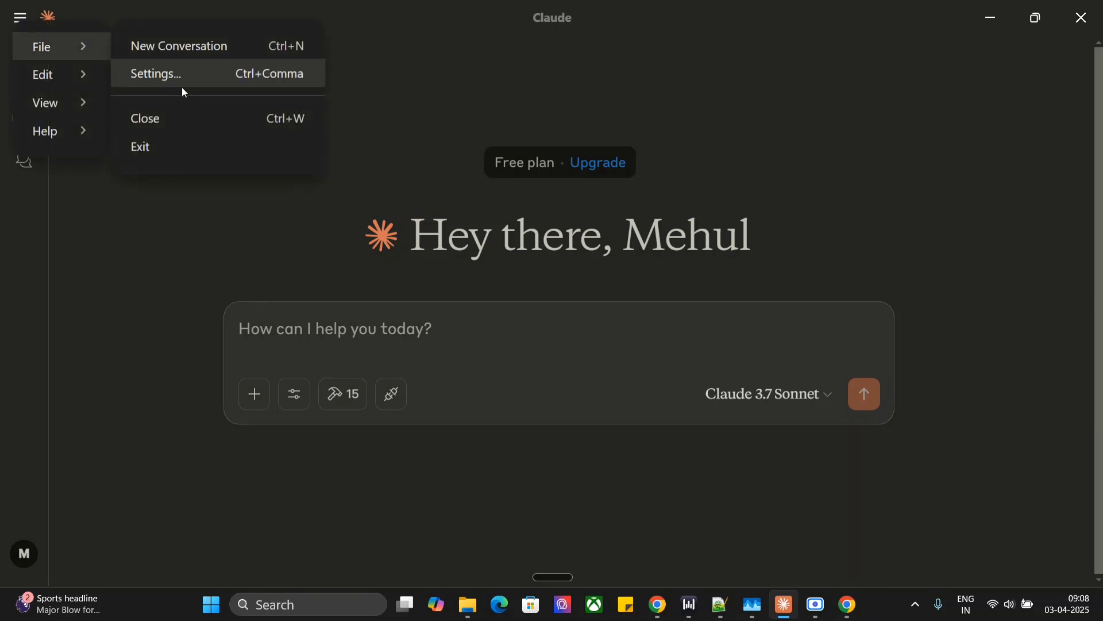
left_click(181, 87)
left_click(218, 127)
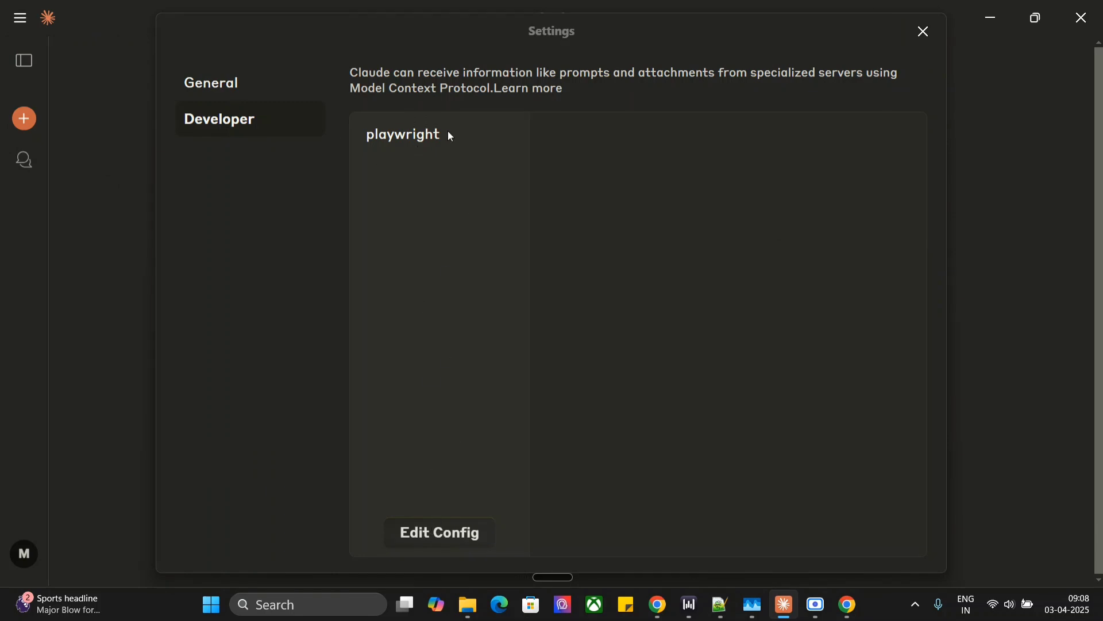
left_click(404, 137)
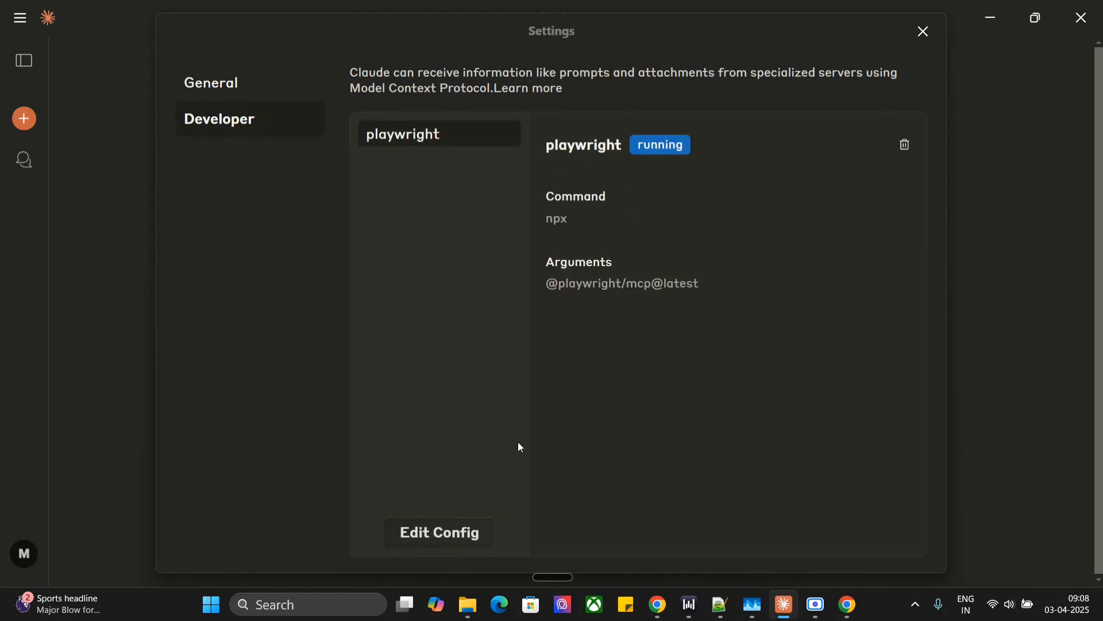
Open claude_desktop_config.json from the Claude config folder in Notepad++ and examine the playwright entry under mcpServers
left_click(452, 539)
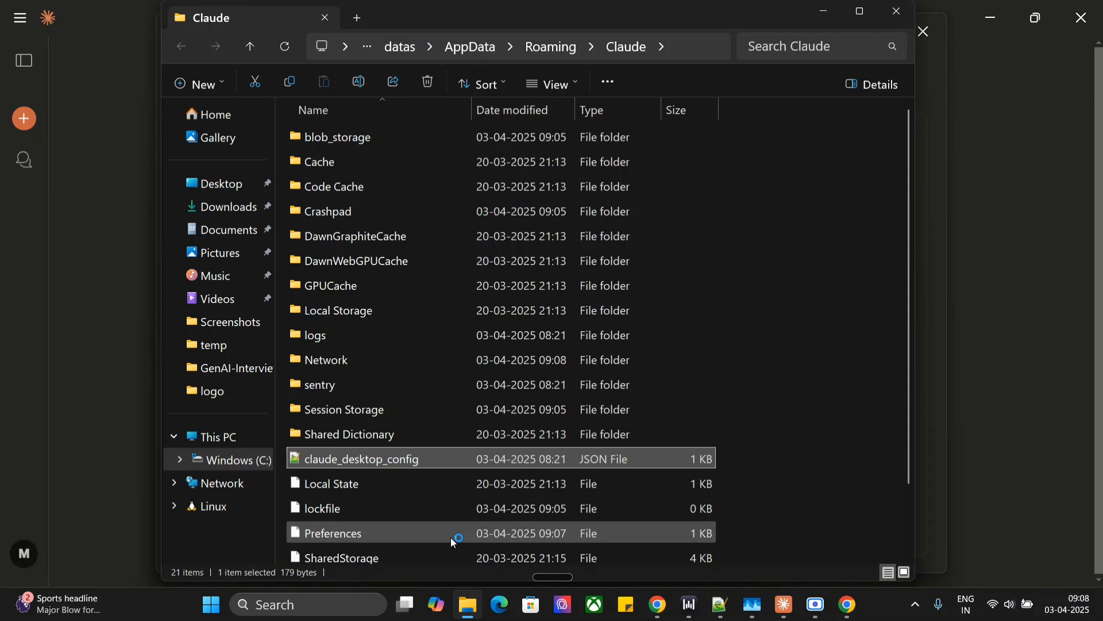
double_click(378, 460)
left_click(241, 240)
left_click_drag(179, 278, 59, 151)
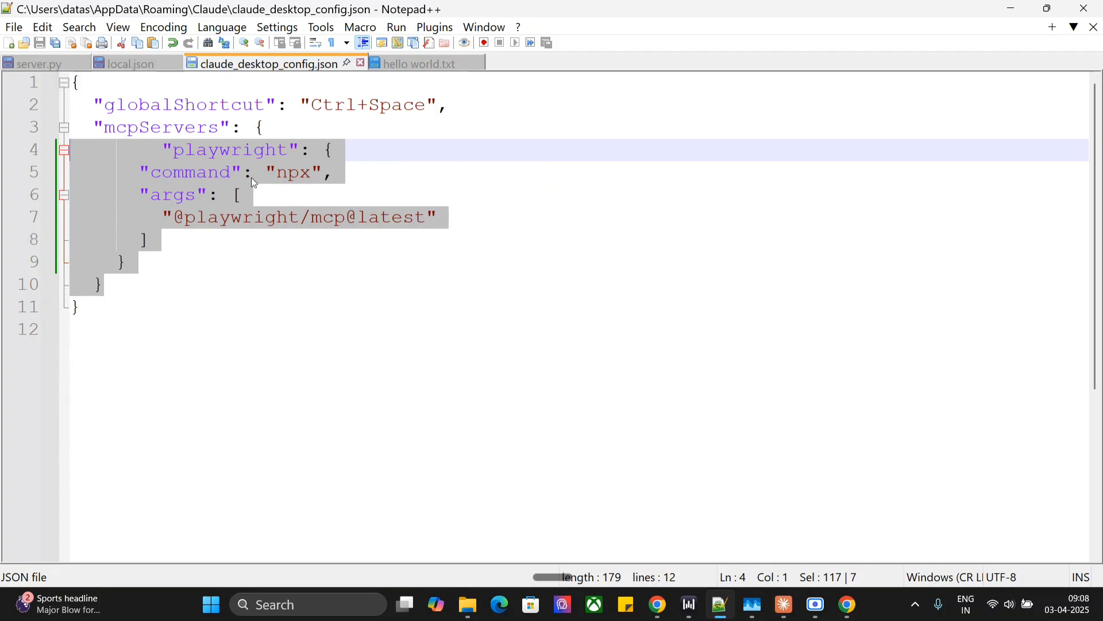
left_click(183, 222)
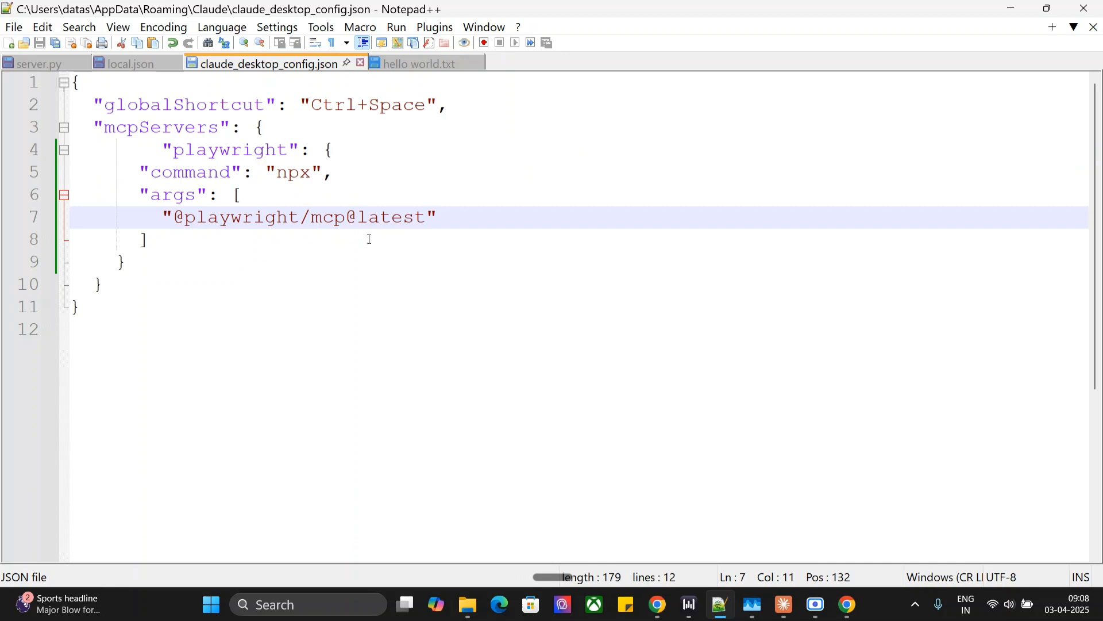
left_click_drag(241, 304, 115, 83)
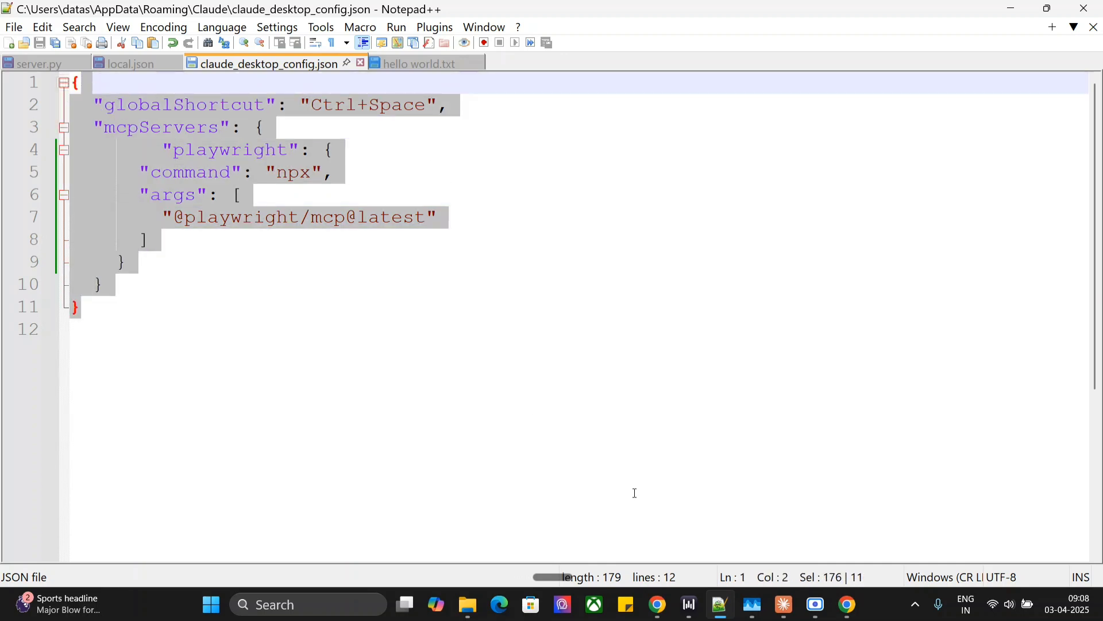
Switch to Task Manager and view the End task option for the Claude process without running it
left_click(753, 605)
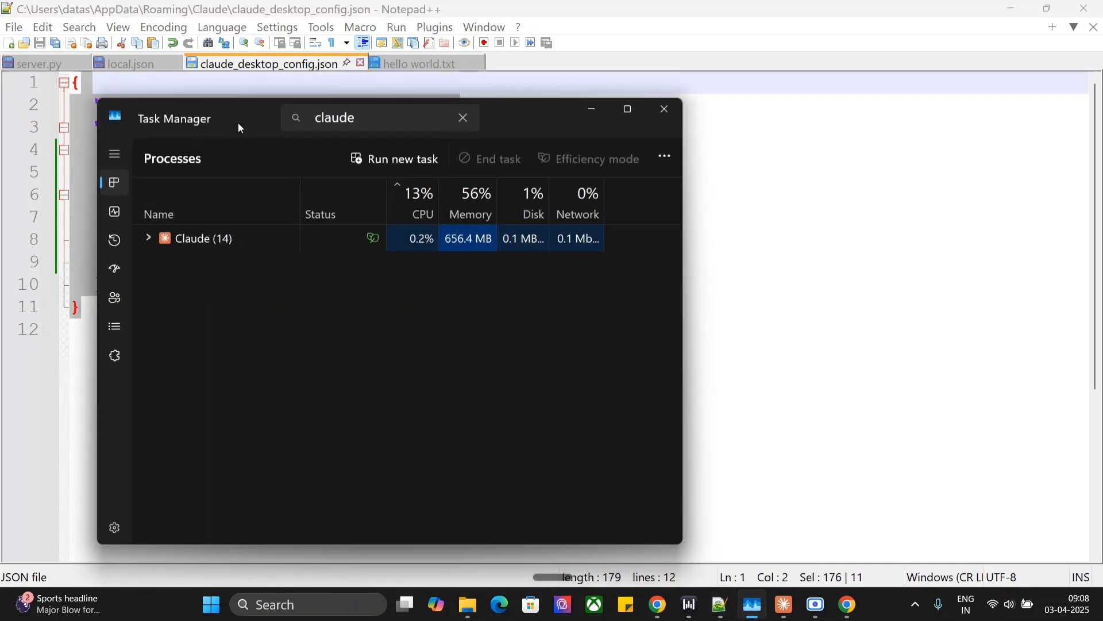
right_click(226, 232)
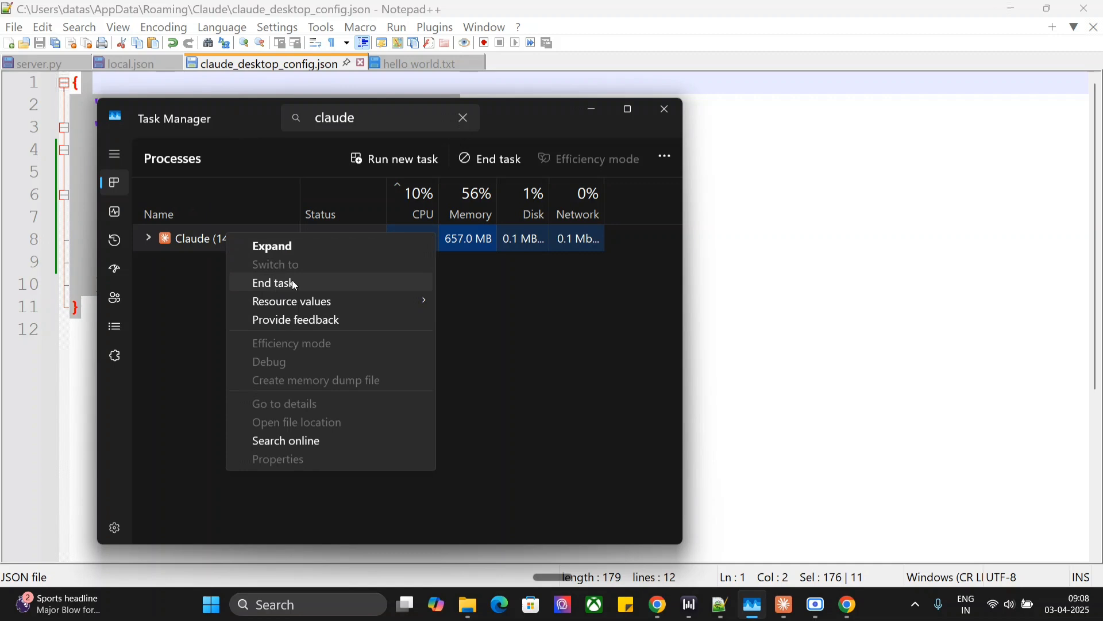
left_click(166, 297)
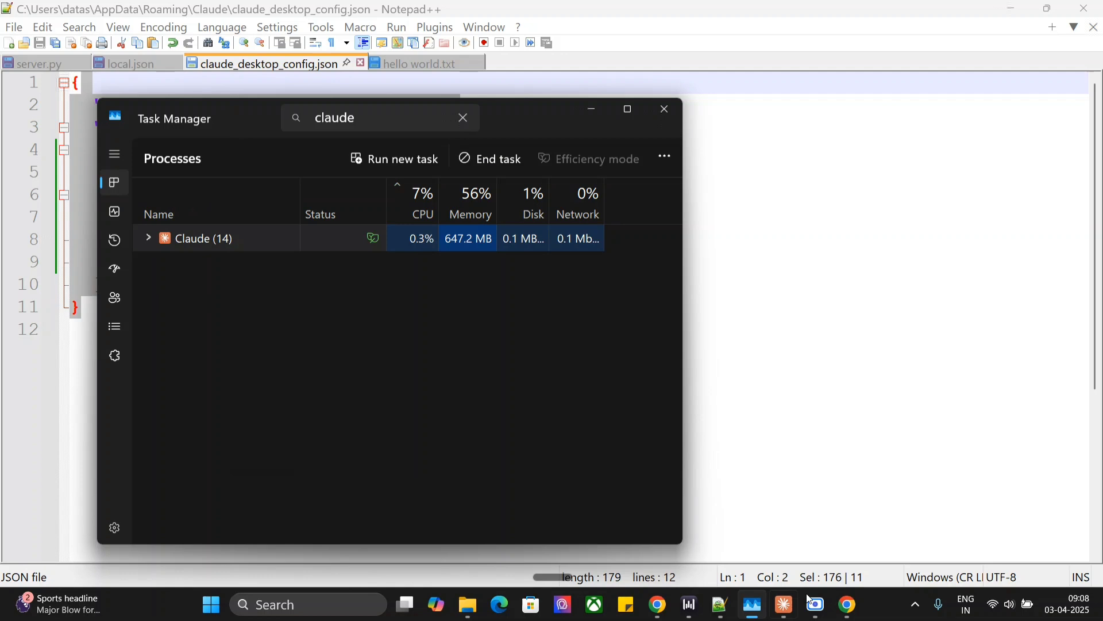
Switch back to Claude, close the settings, and look through the available MCP tools down to browser_wait
left_click(785, 605)
left_click(923, 33)
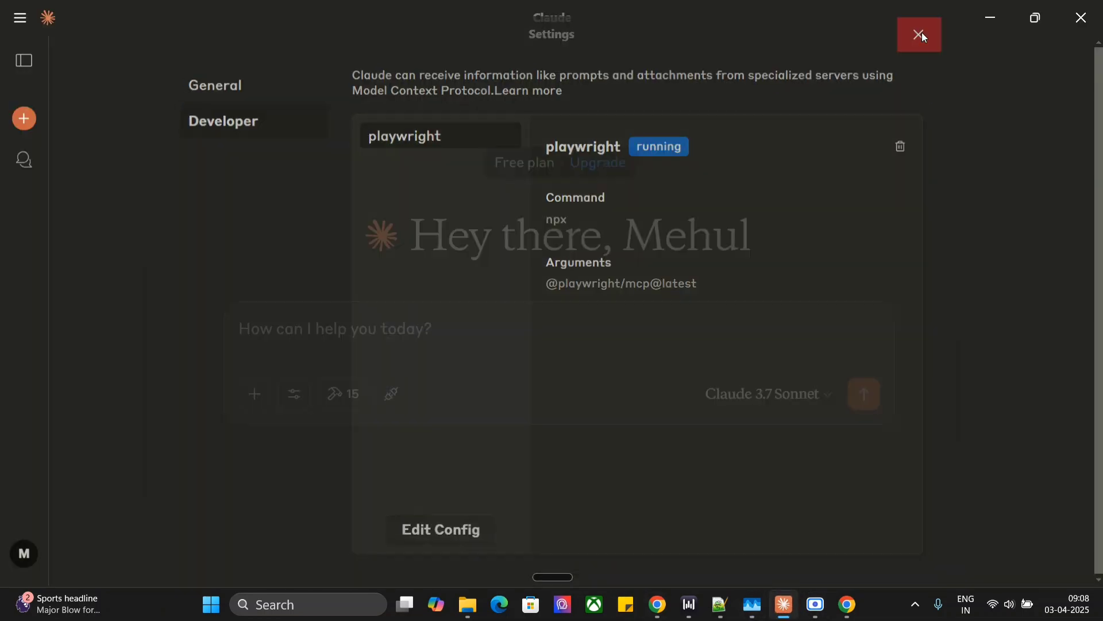
left_click(344, 395)
scroll(480, 336, "down", 10)
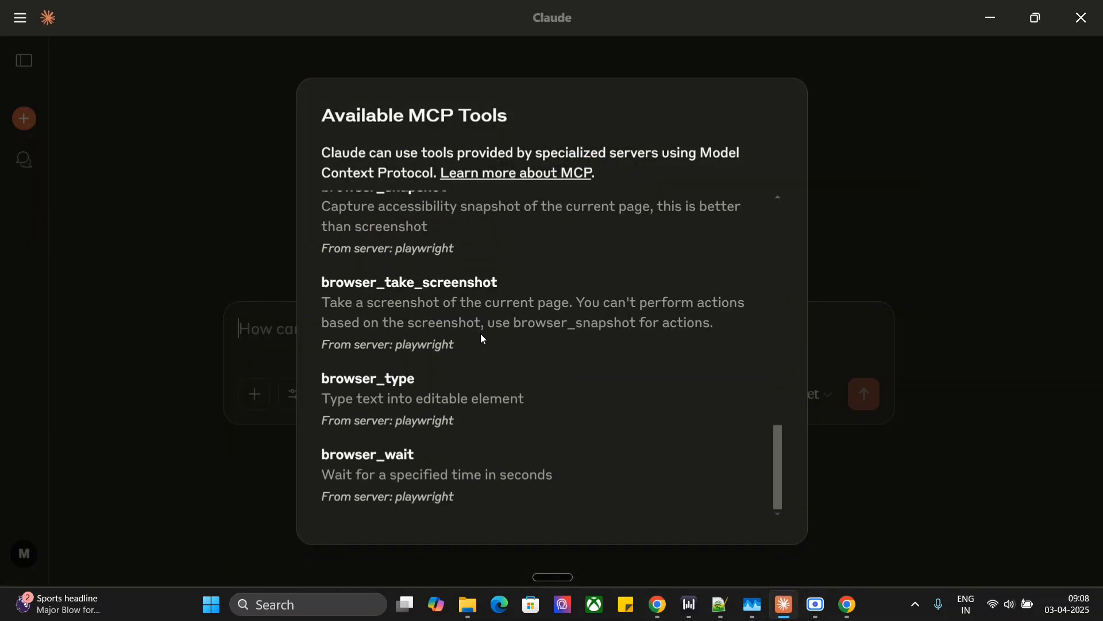